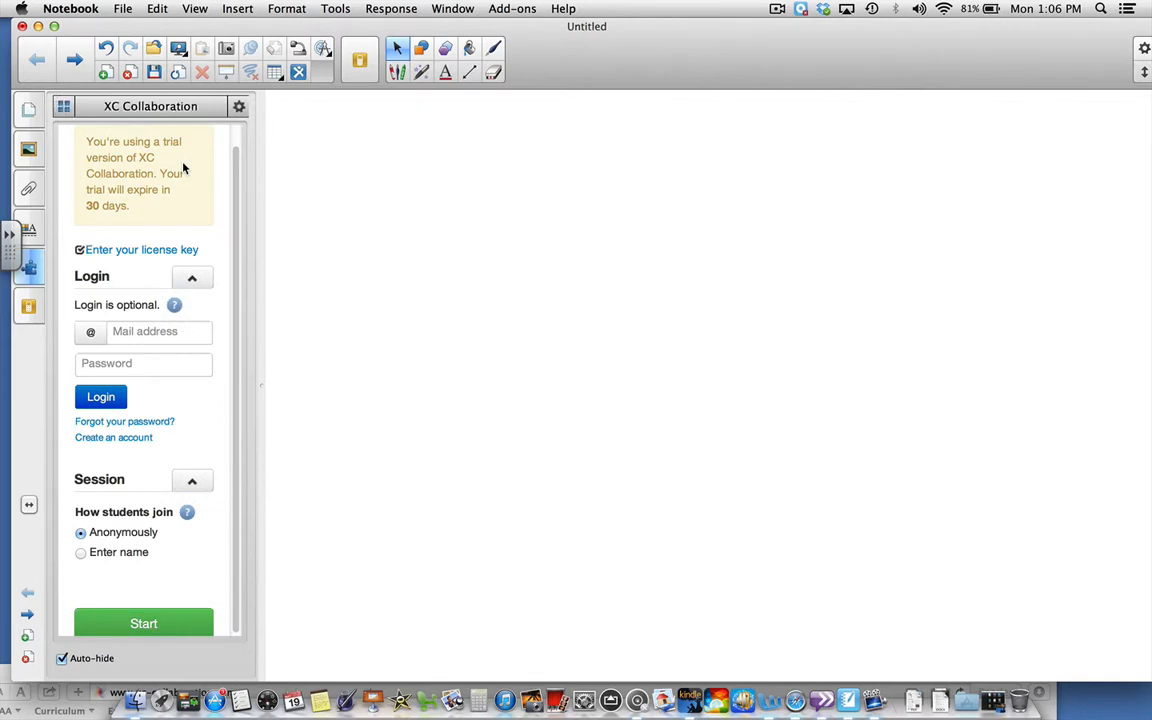
Step: Review the XC Collaboration login and session options and read the help on accounts and login
scroll(183, 168, up, 1)
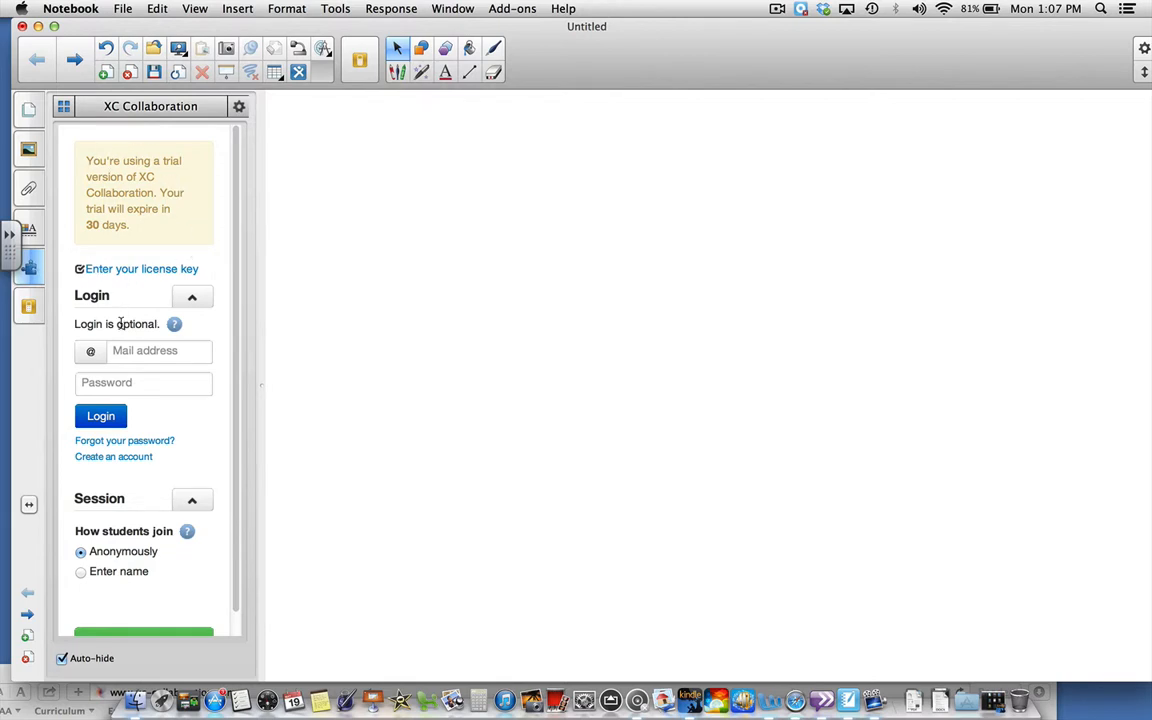
scroll(120, 323, down, 2)
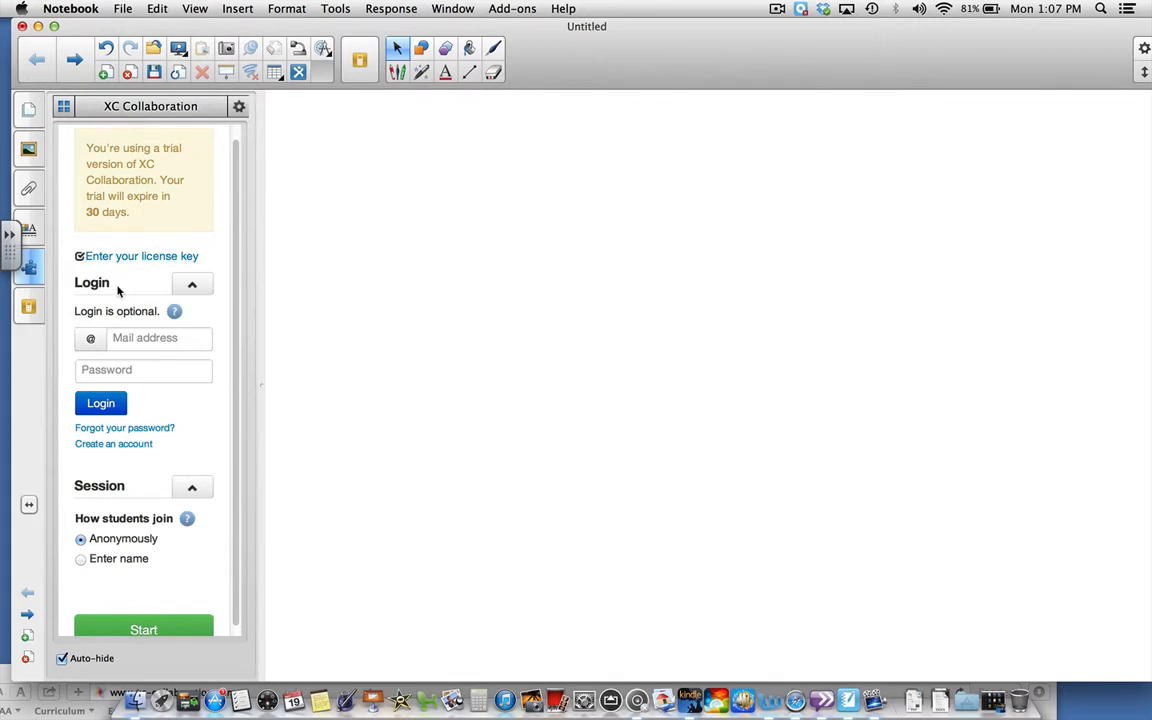
scroll(118, 290, down, 1)
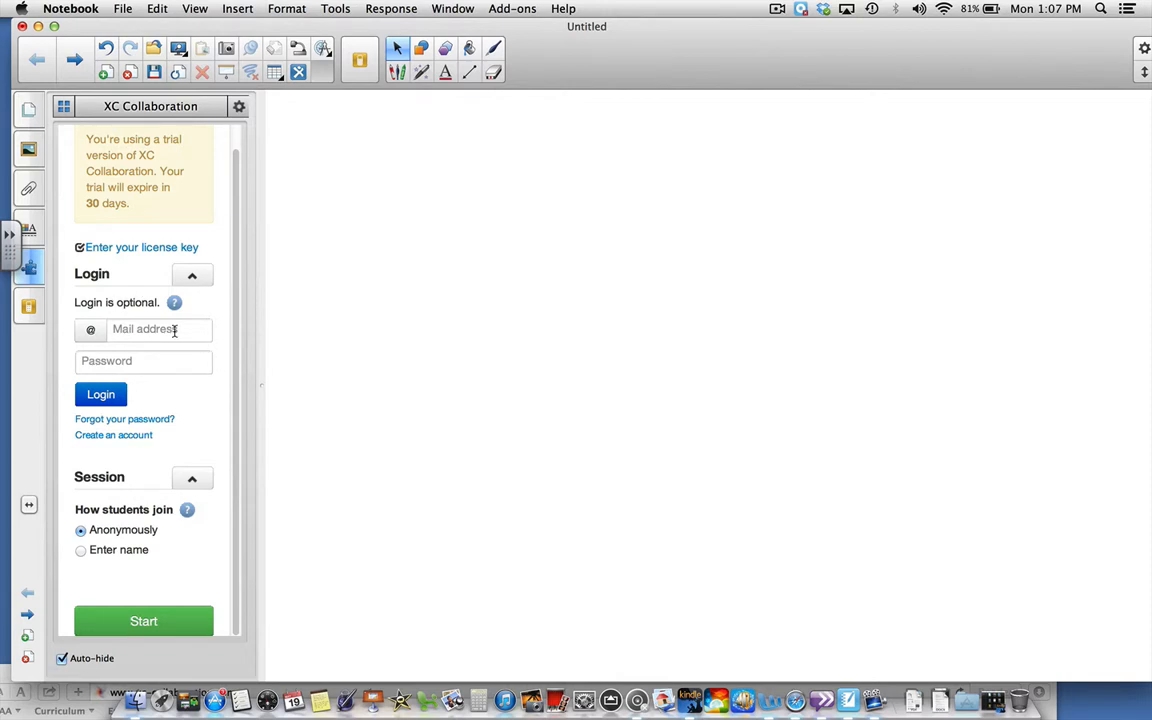
click(174, 302)
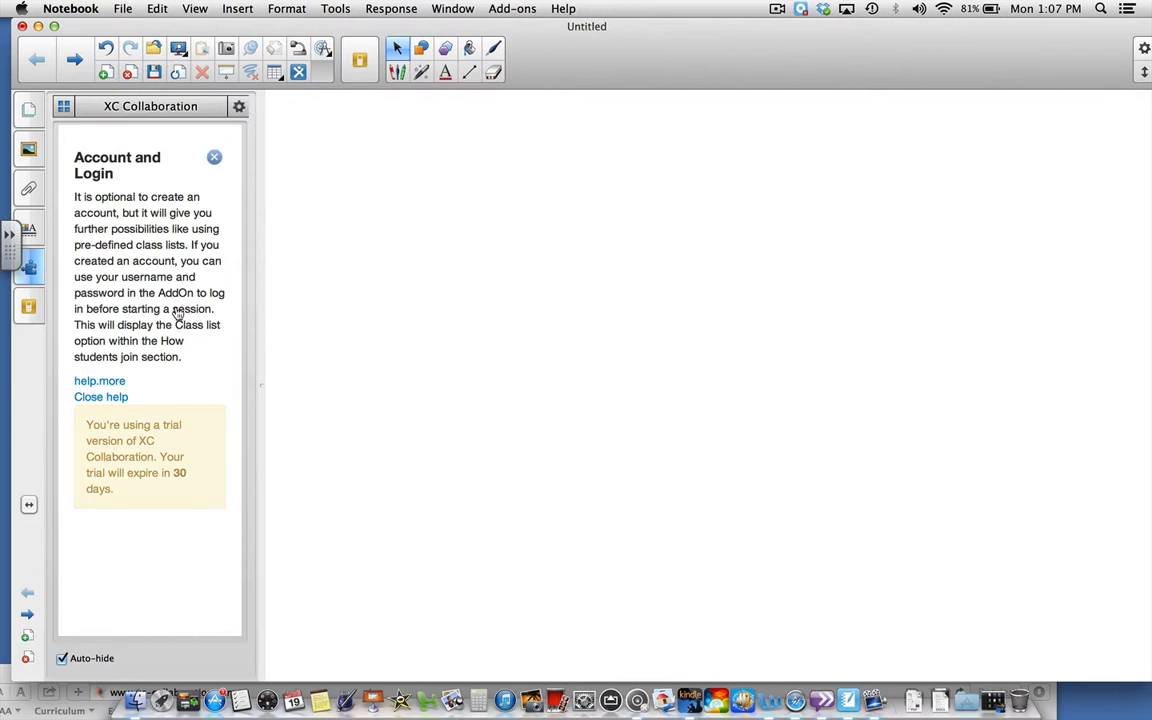
click(214, 158)
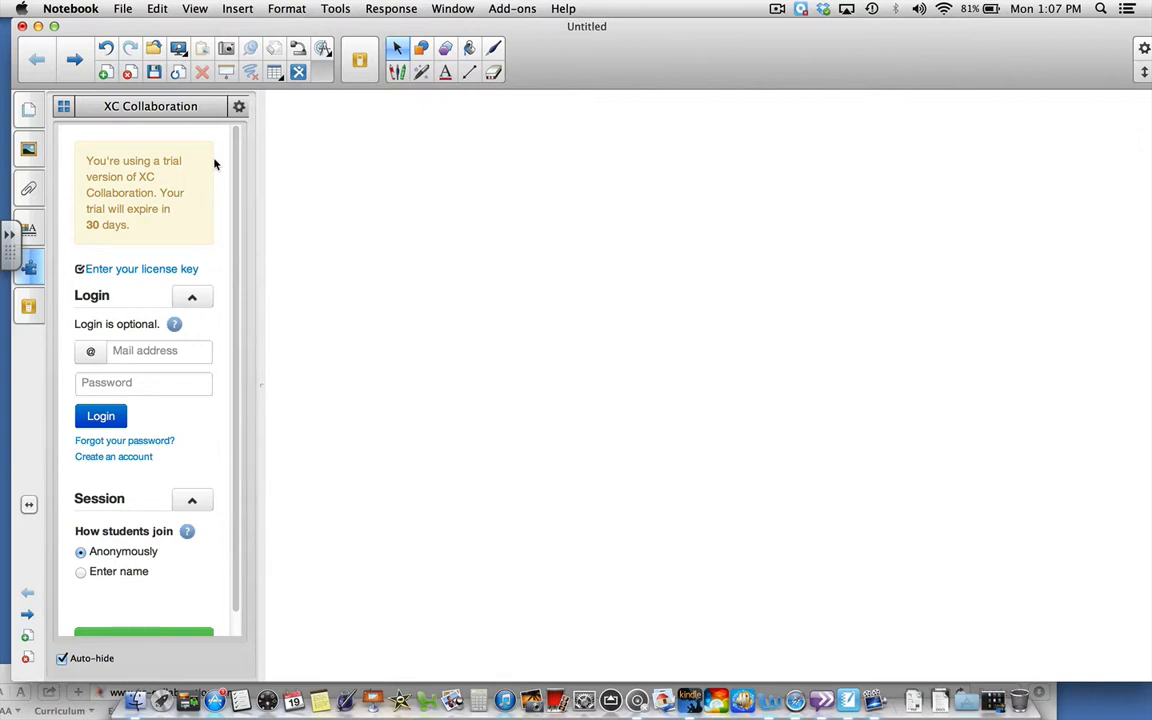
Step: Write "Please send ideas for PD" on the page as dark red Arial text, size 36
click(442, 76)
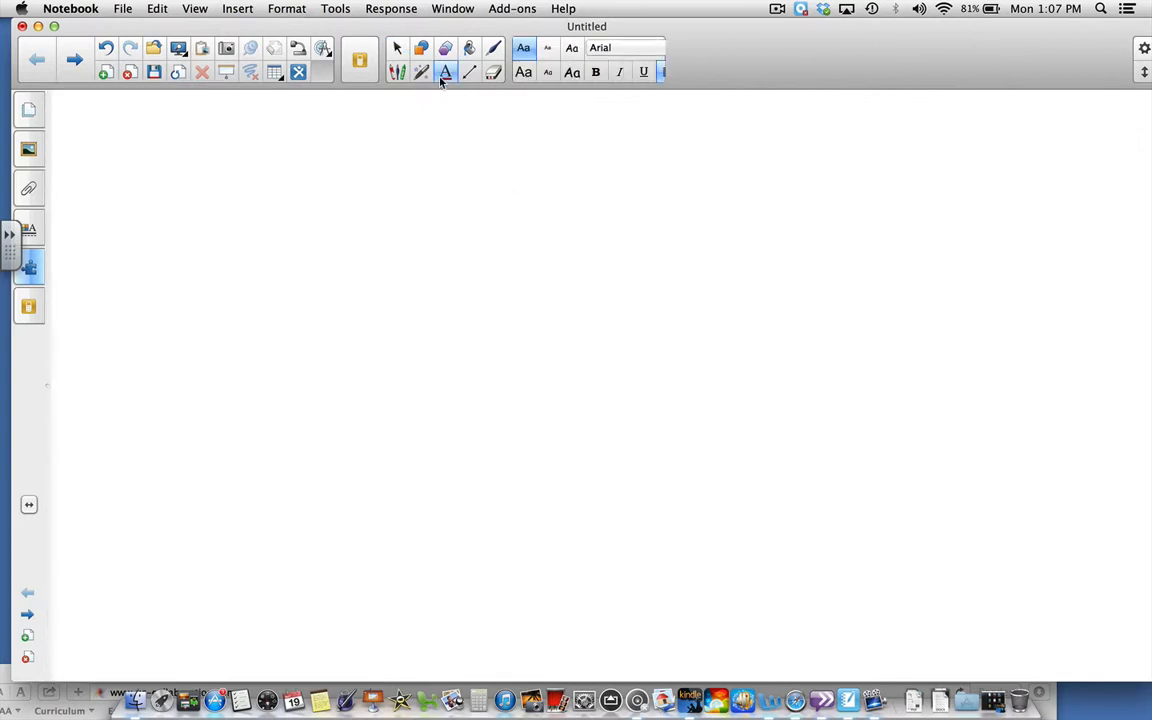
click(772, 66)
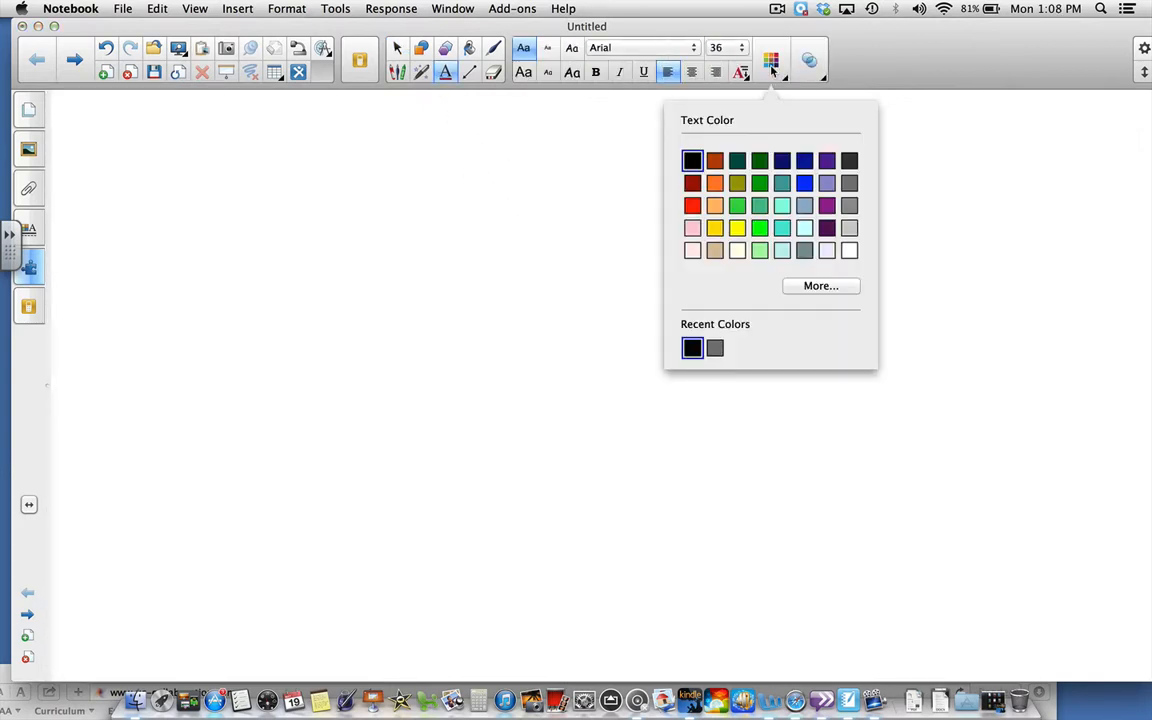
click(692, 183)
text(P)
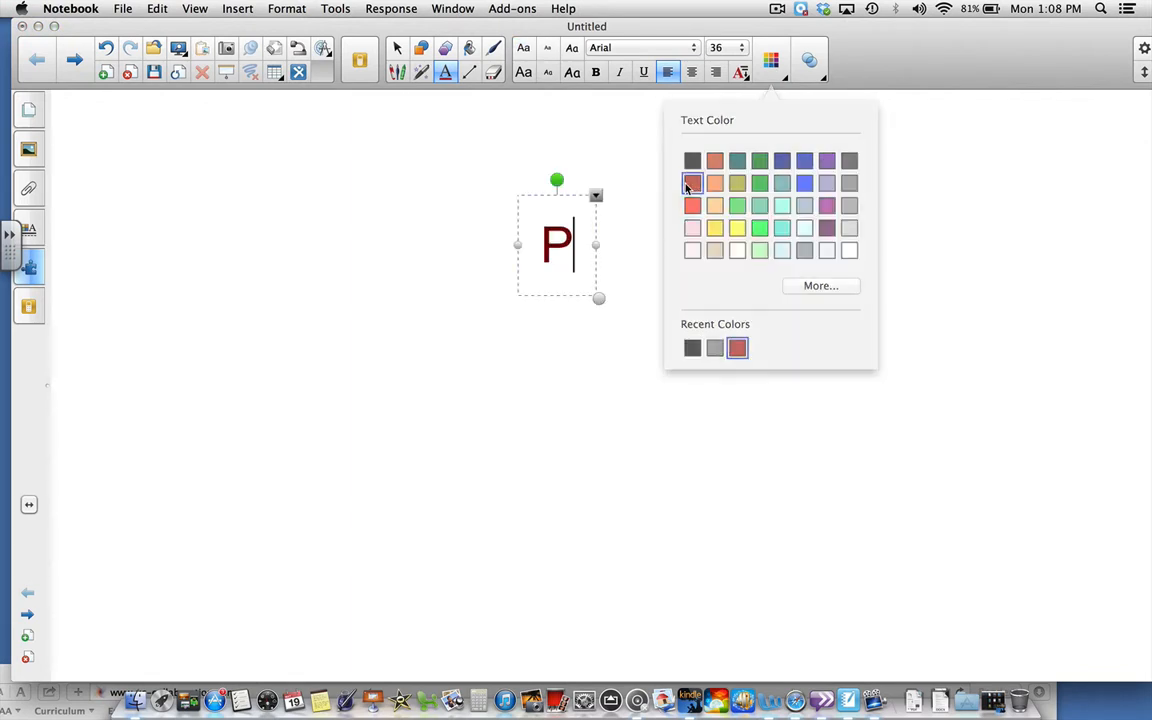
text(lease send )
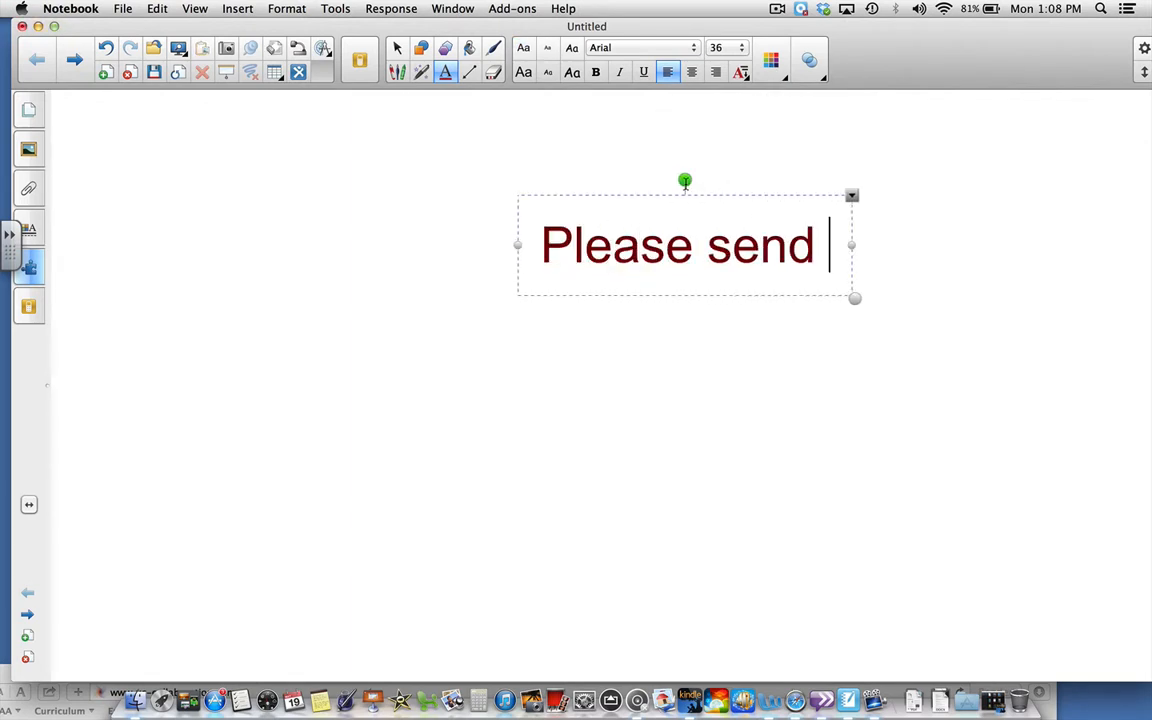
text(ideas for PD)
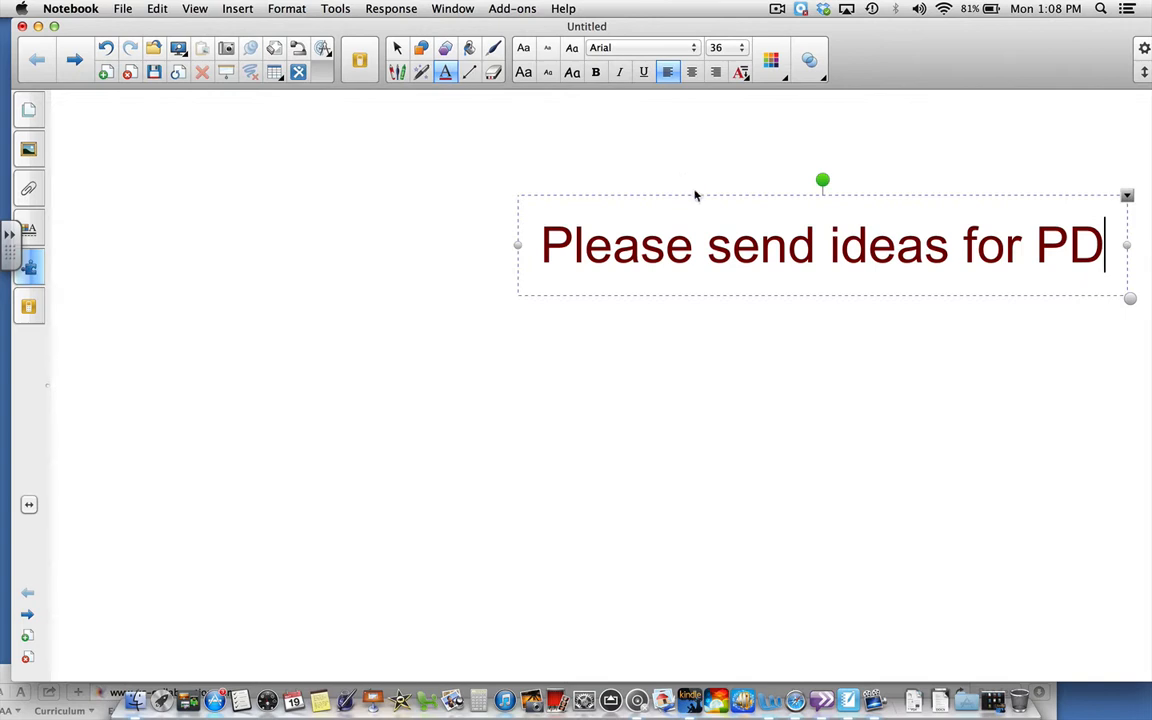
Step: Move the "Please send ideas for PD" text up to the page's upper centre as a heading
click(397, 47)
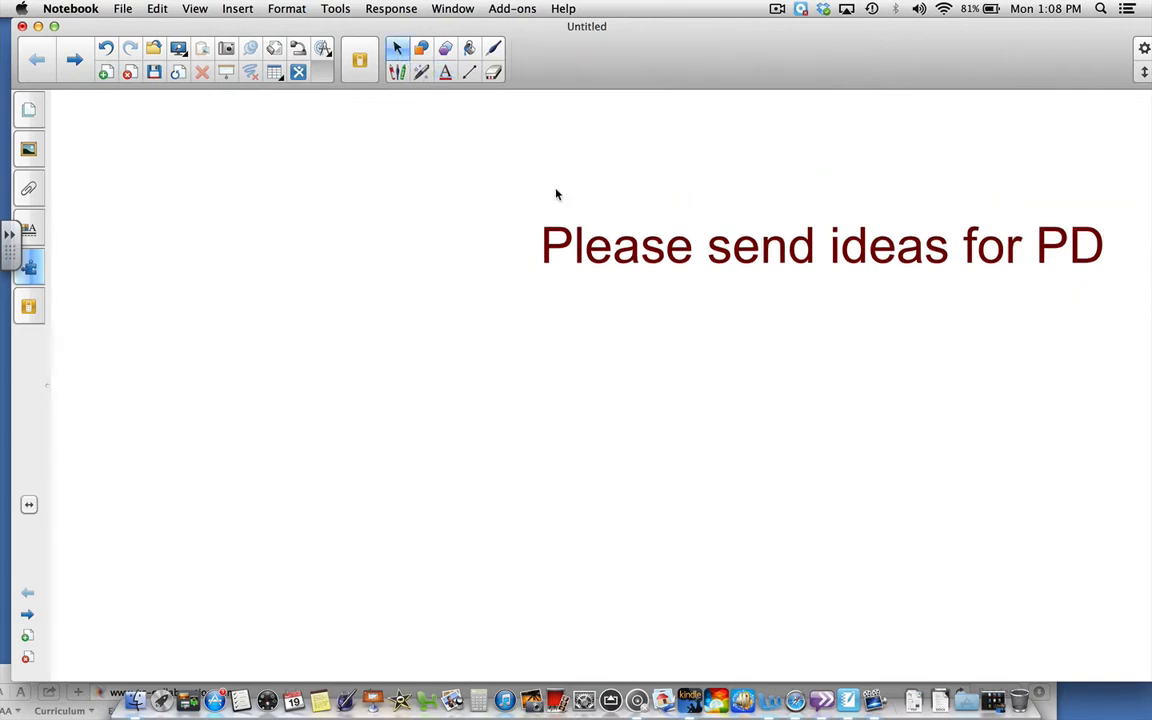
click(535, 215)
drag(656, 200, 435, 116)
click(451, 258)
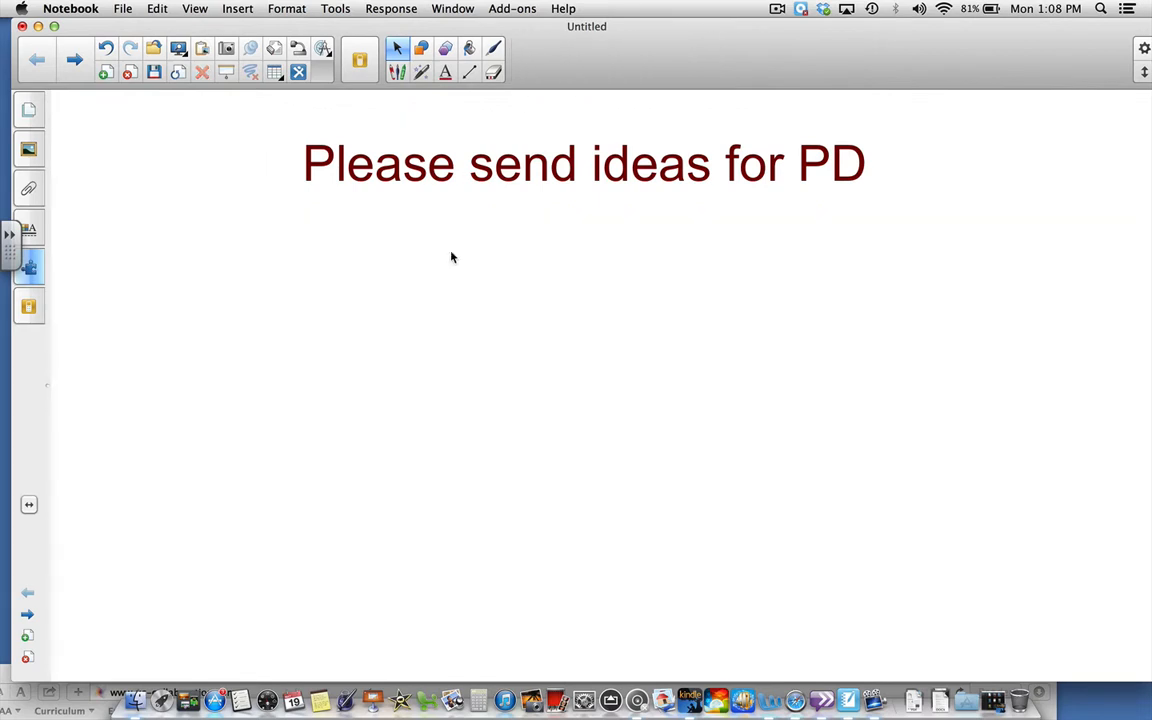
Step: Start an XC Collaboration session that students join anonymously and insert its QR code on the page
click(33, 268)
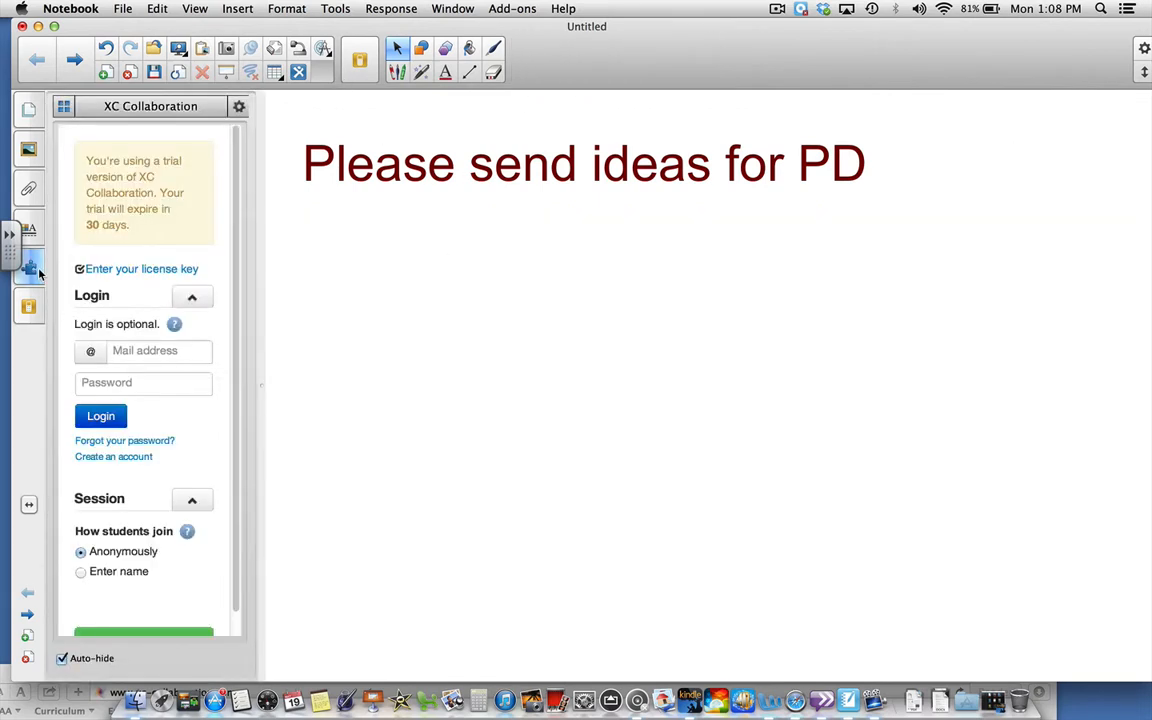
scroll(202, 348, down, 1)
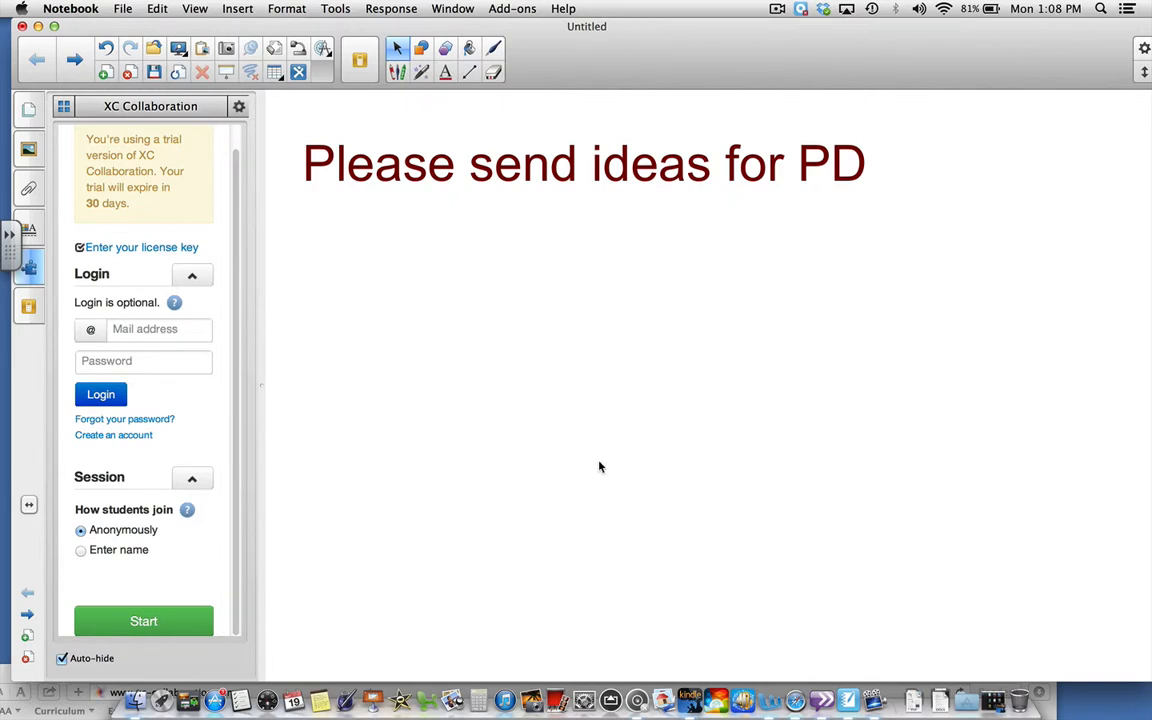
click(144, 619)
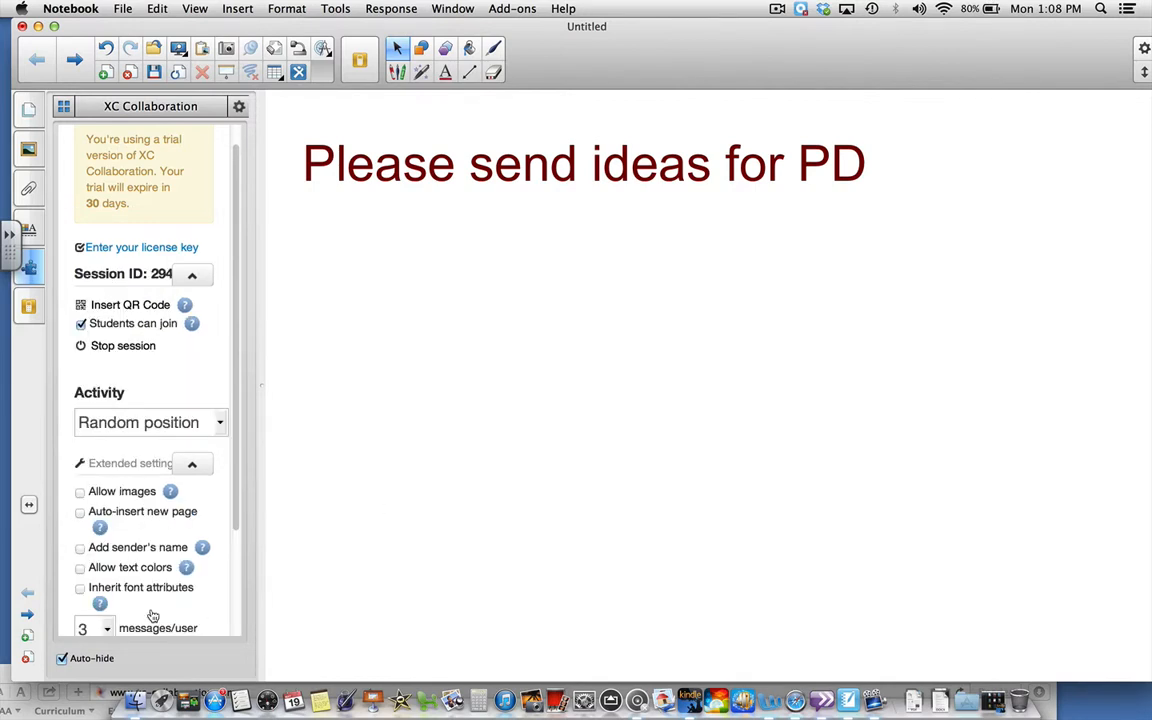
scroll(152, 615, down, 2)
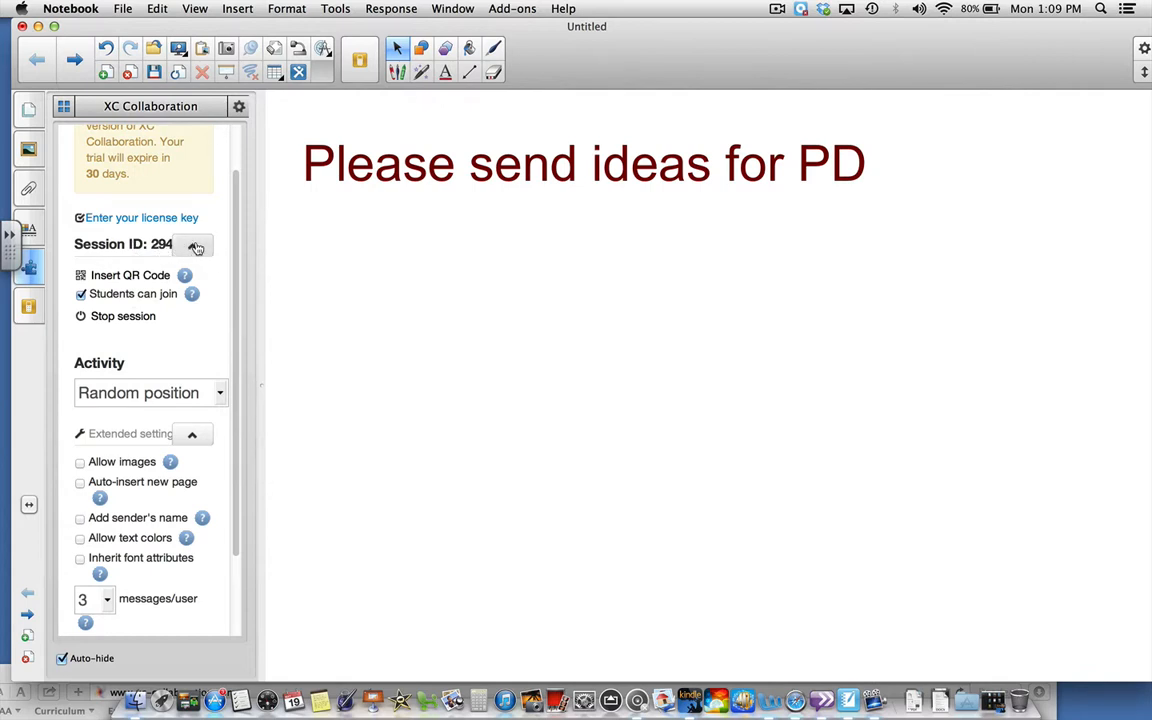
click(124, 278)
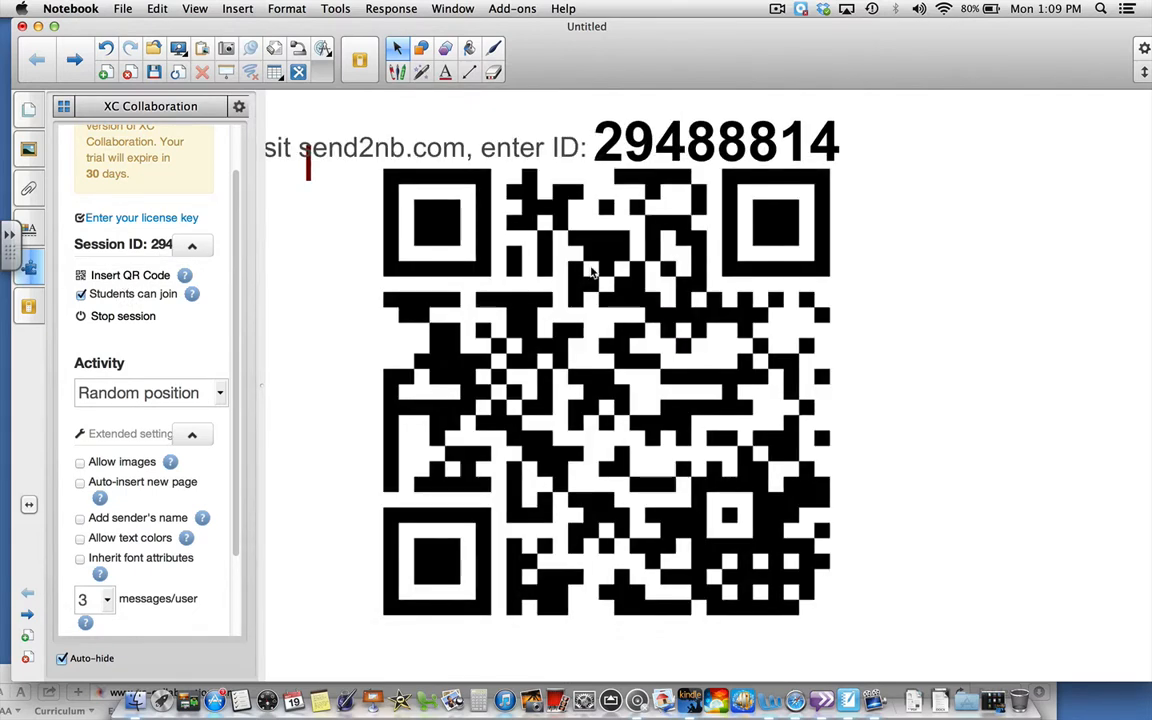
Step: Select the QR code object, shift the Notebook window aside, and open send2nb.com in Safari
click(681, 149)
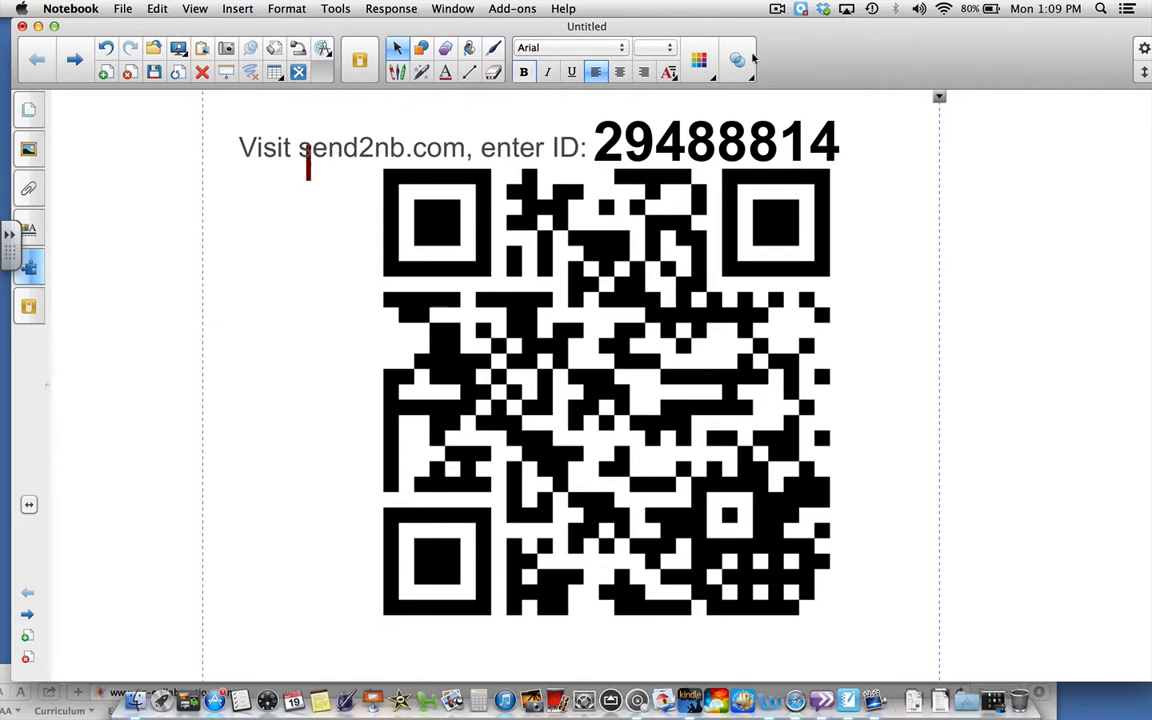
drag(719, 59, 469, 73)
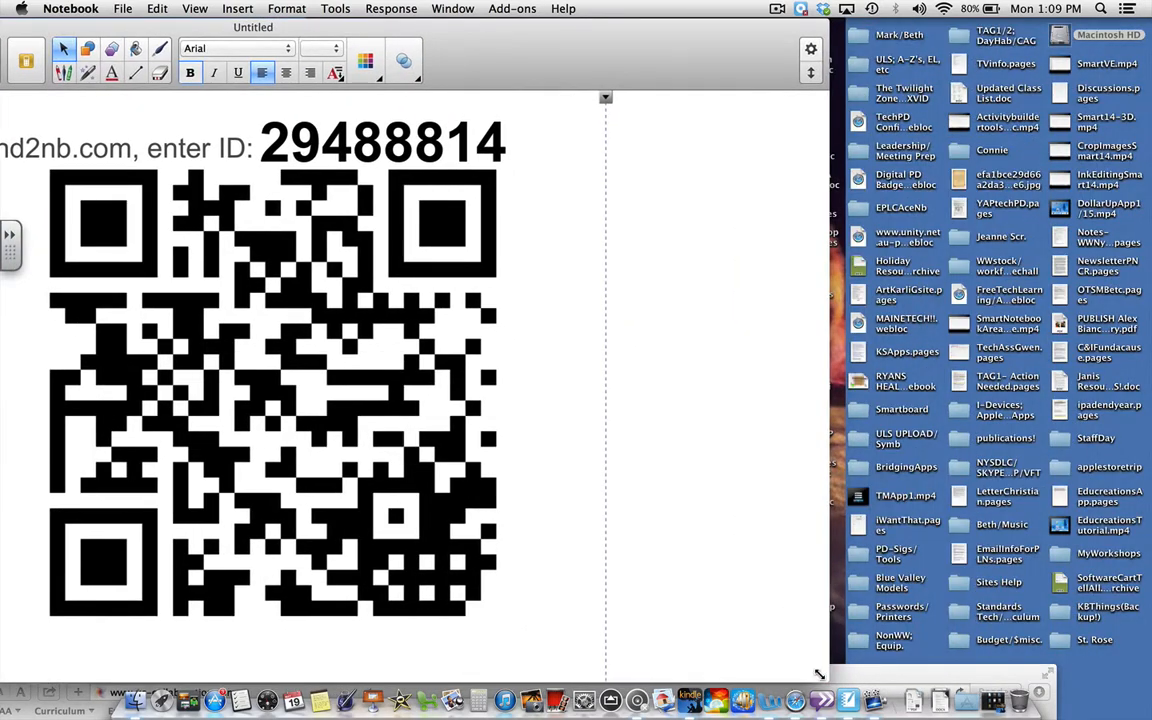
click(913, 700)
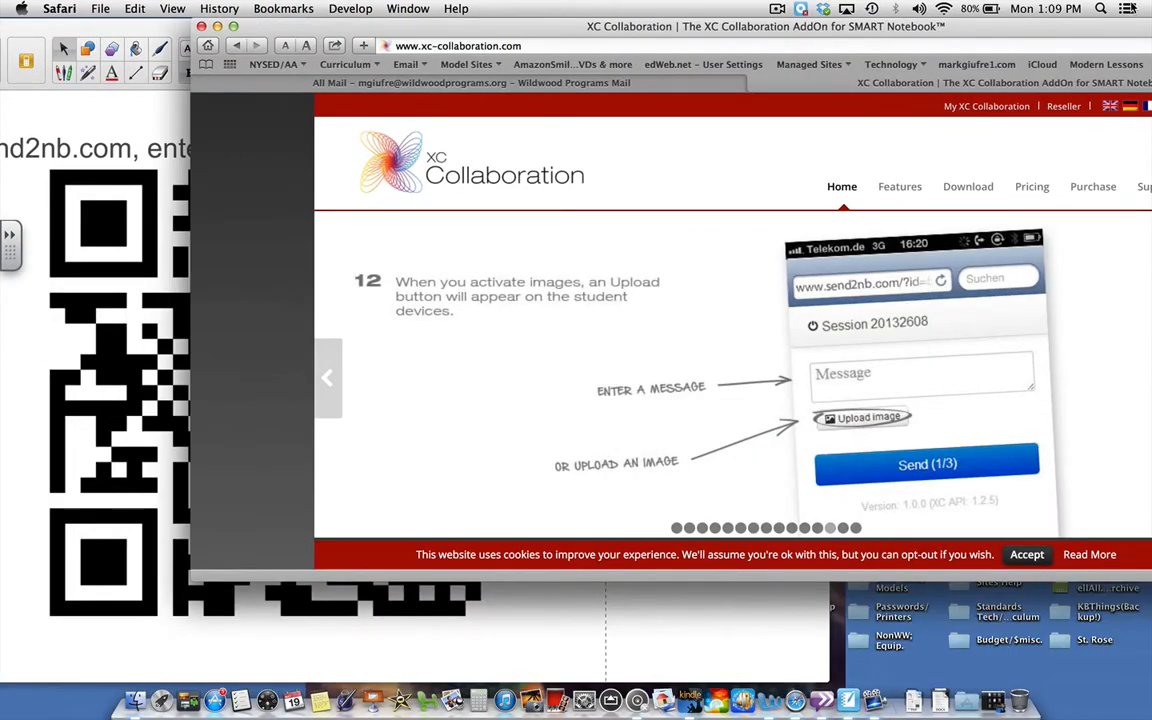
click(505, 42)
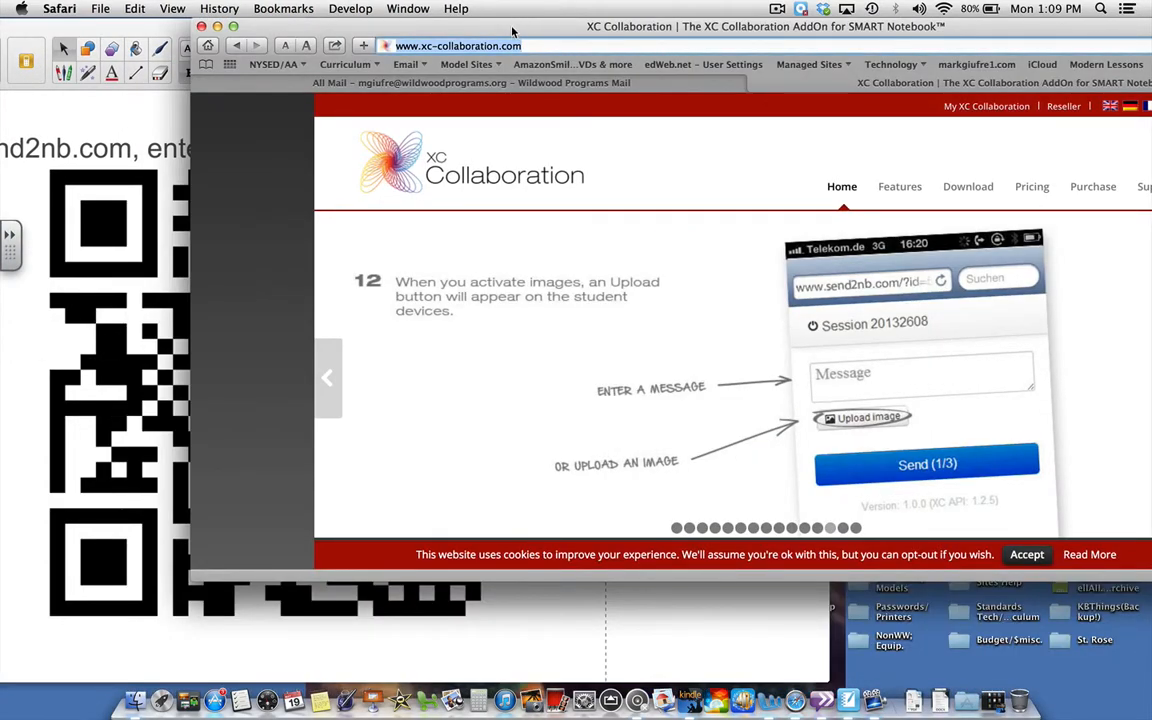
text(send)
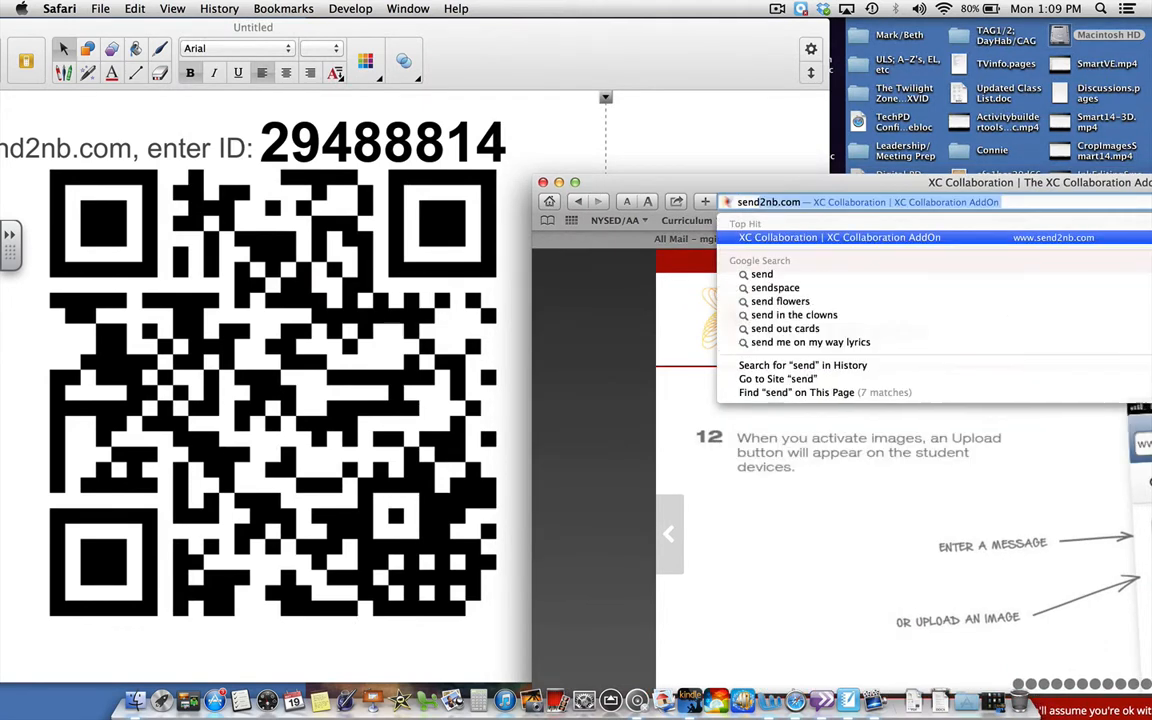
text(2nb.co)
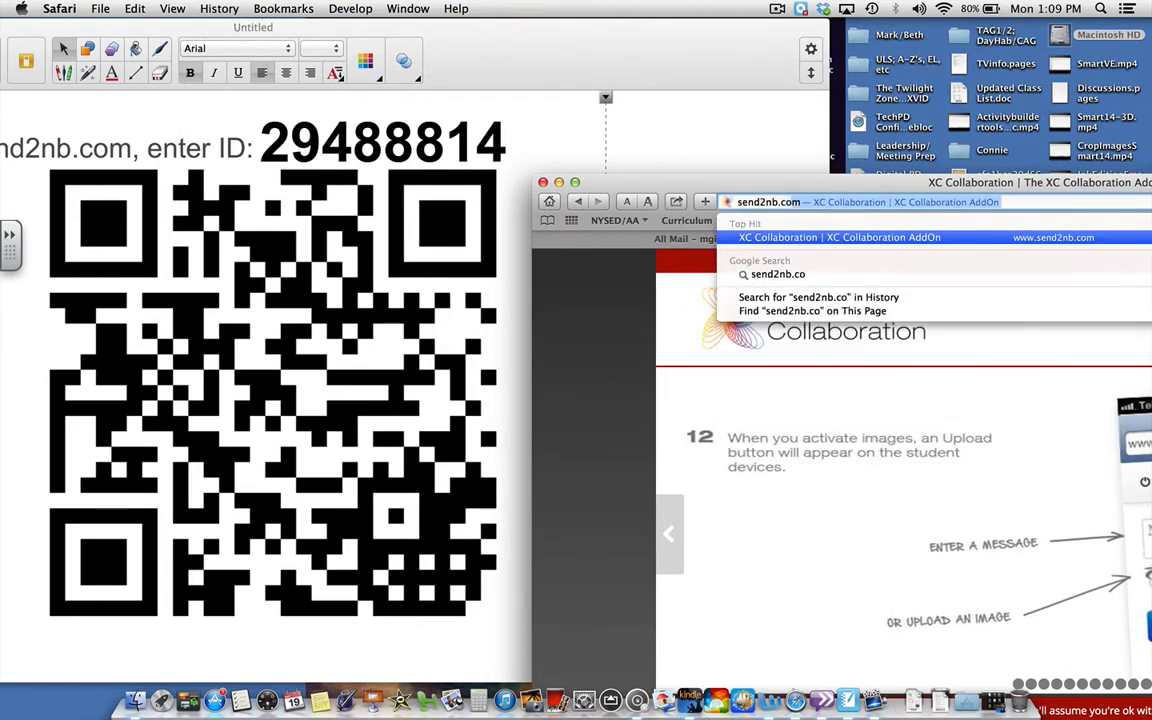
key(Return)
Step: Place the browser beside the QR code page and join the session as a student with the displayed session ID
drag(867, 191, 577, 201)
click(671, 435)
text(2)
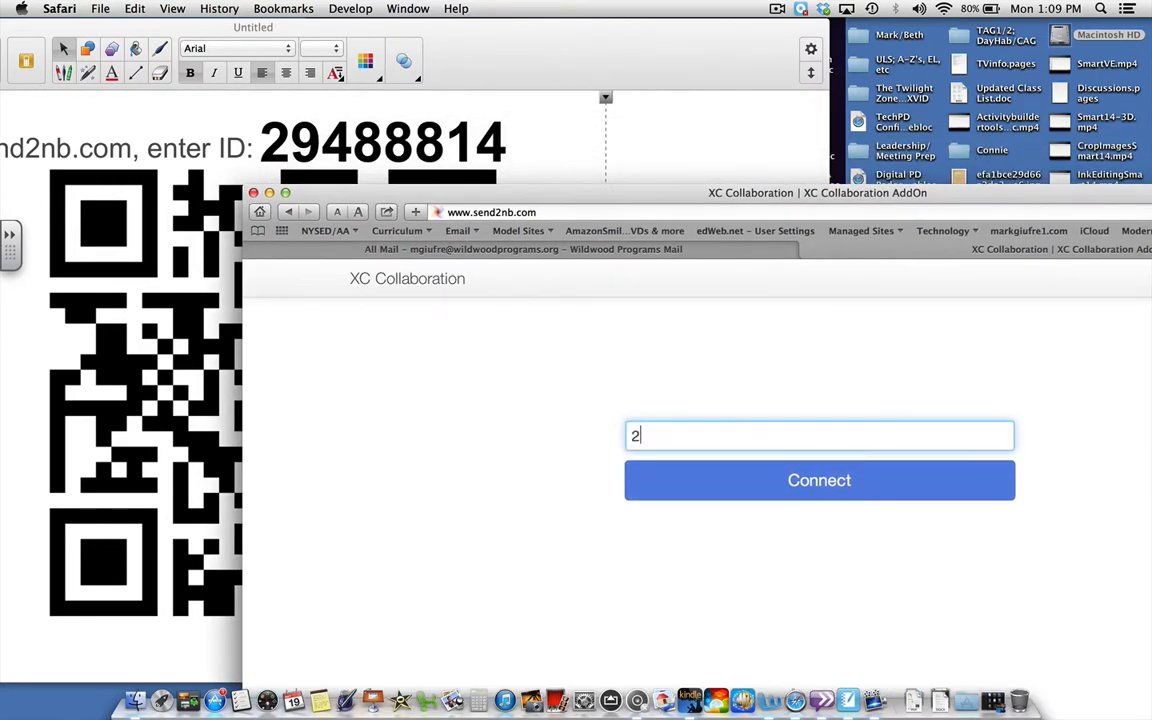
text(9488814)
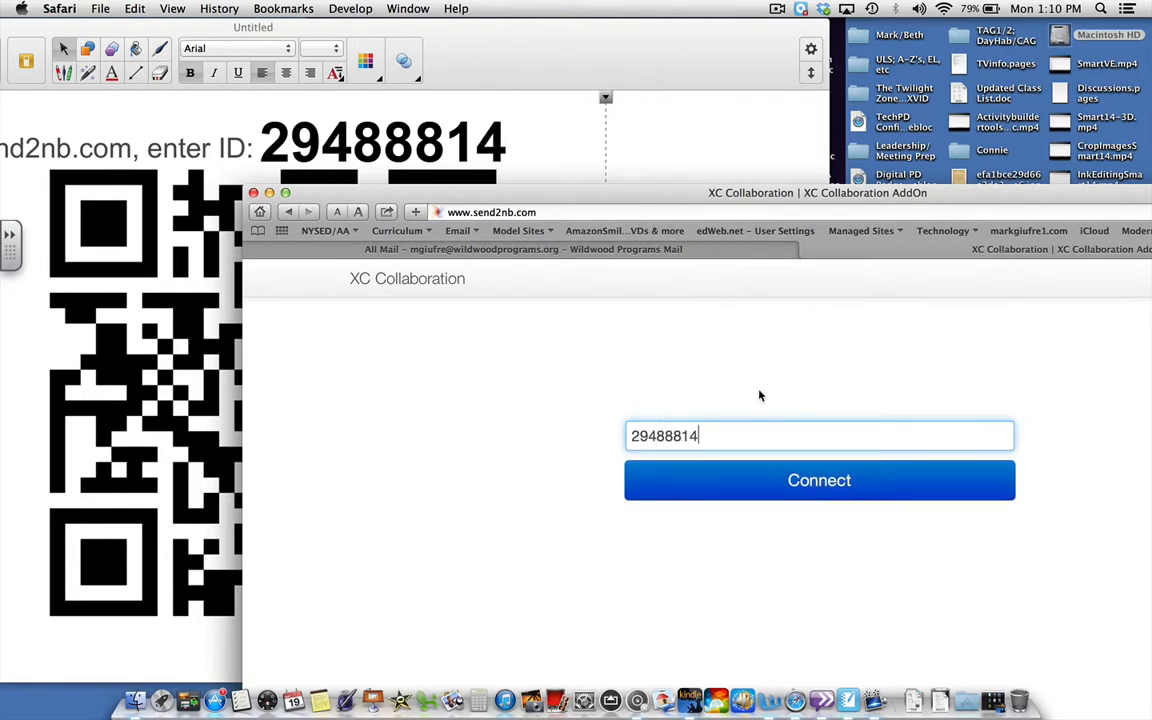
key(Return)
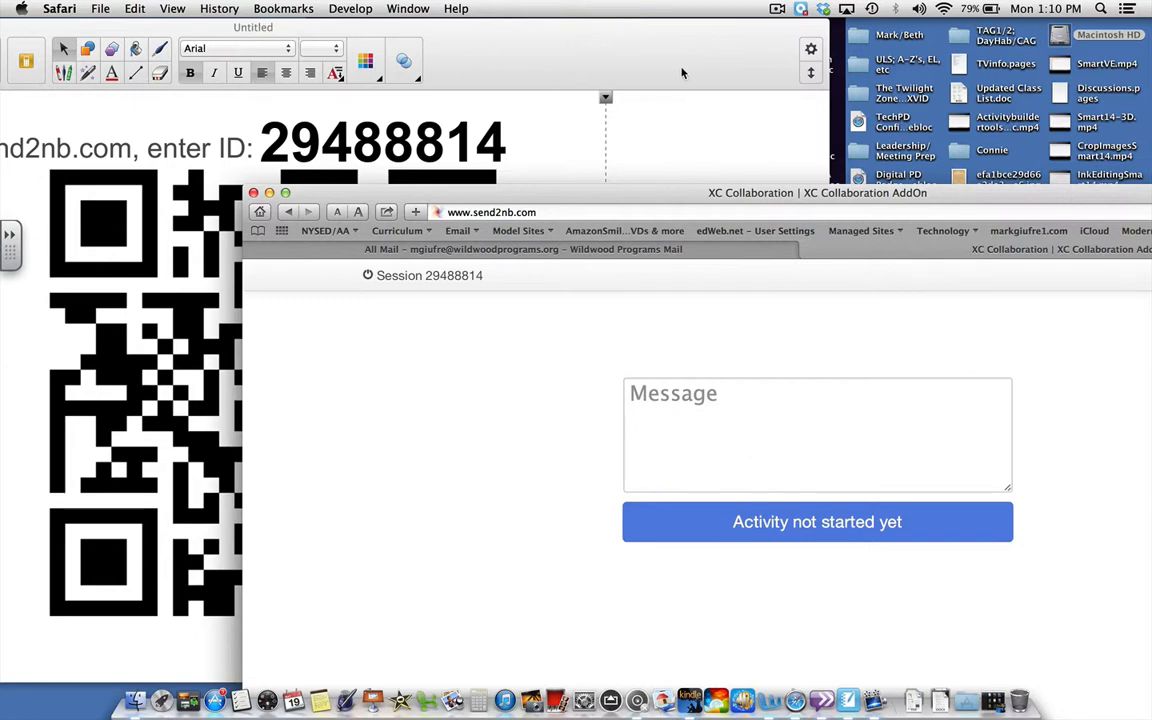
Step: Switch back to Notebook, clear the QR code from the page, and bring up the XC Collaboration activity settings
click(526, 47)
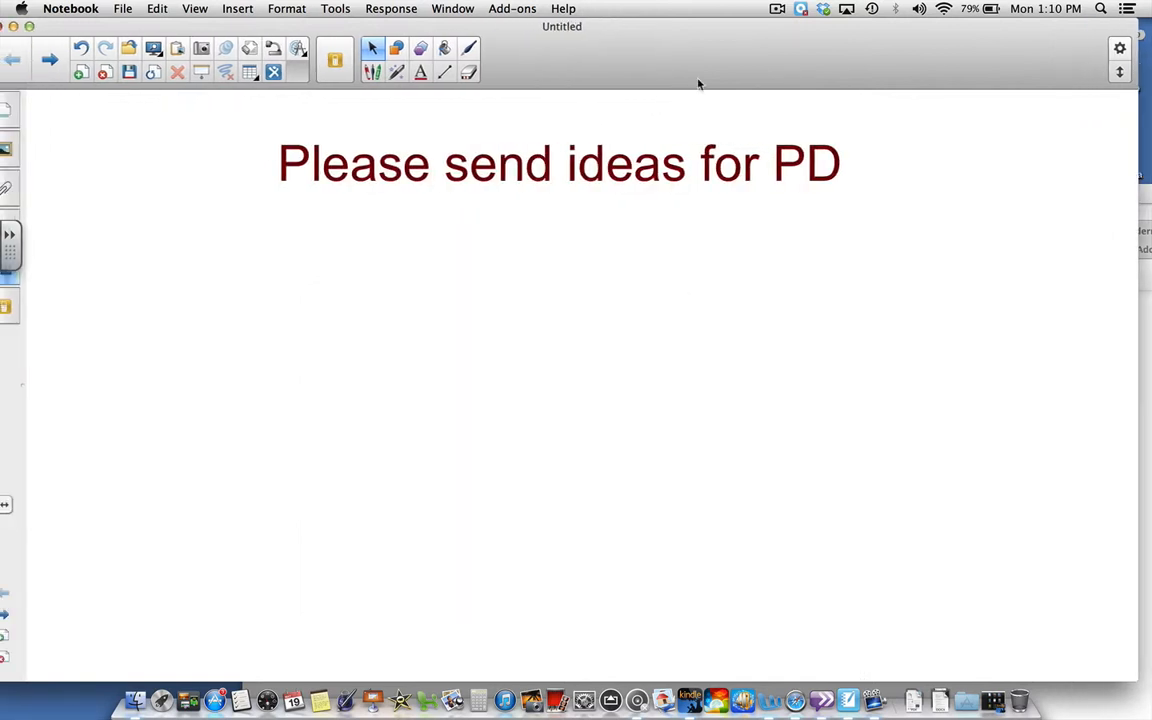
drag(698, 79, 661, 38)
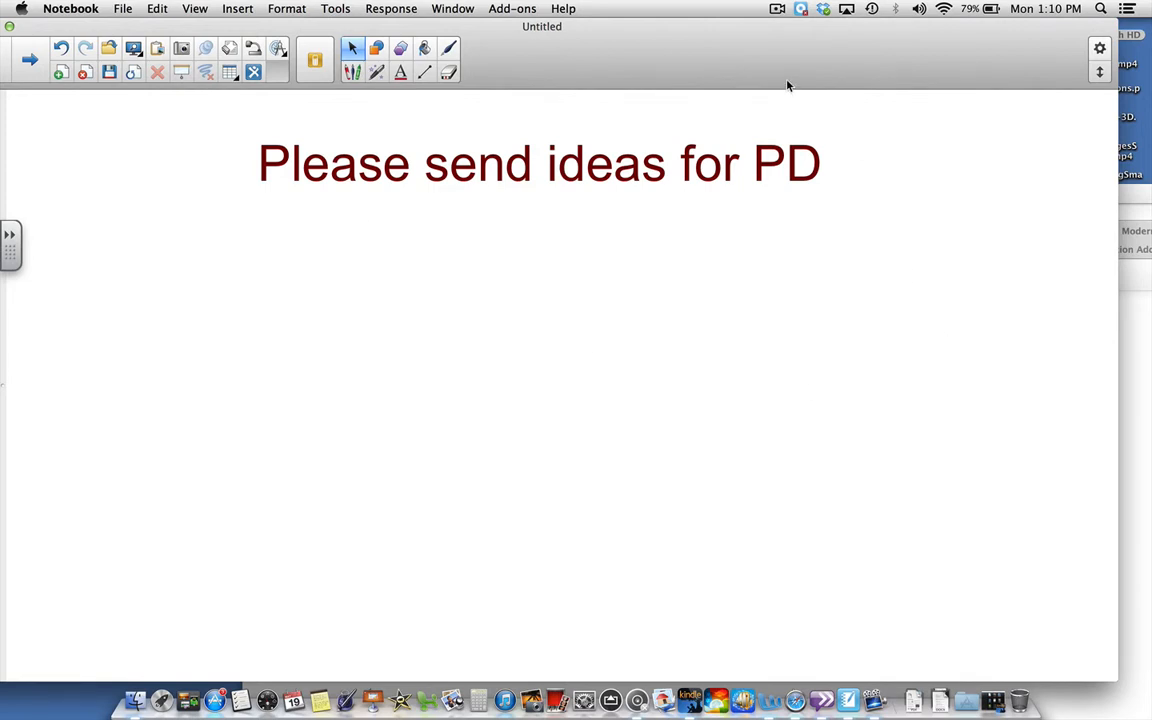
drag(787, 85, 834, 84)
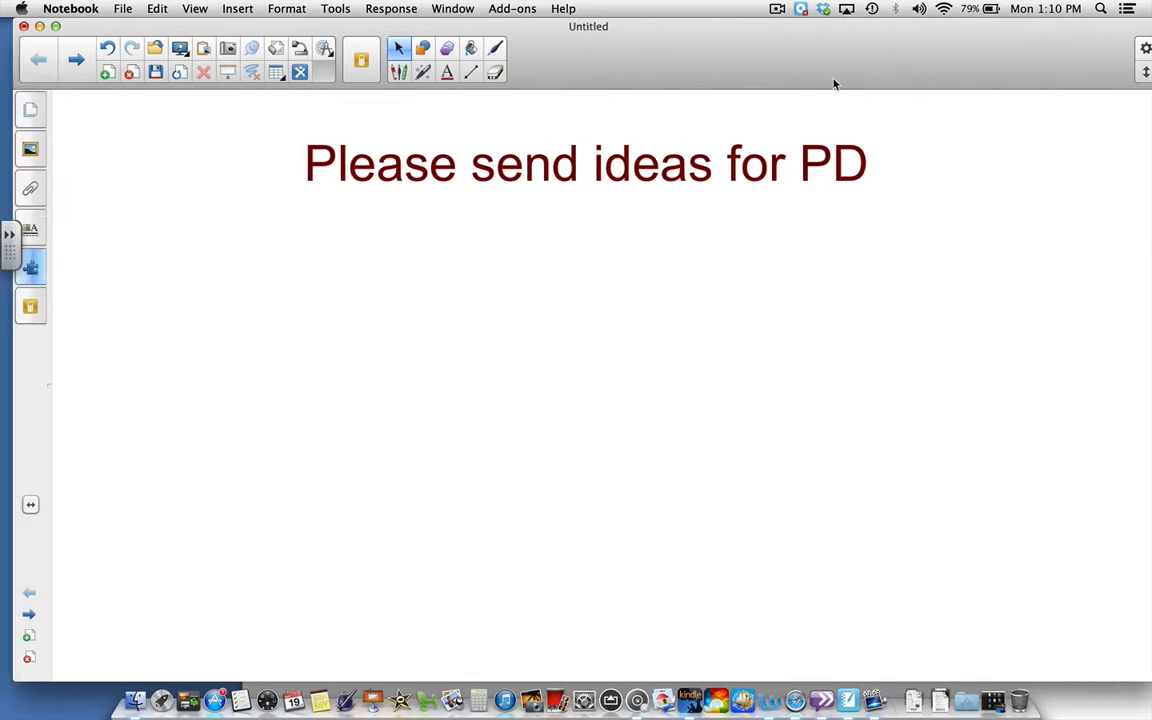
click(30, 266)
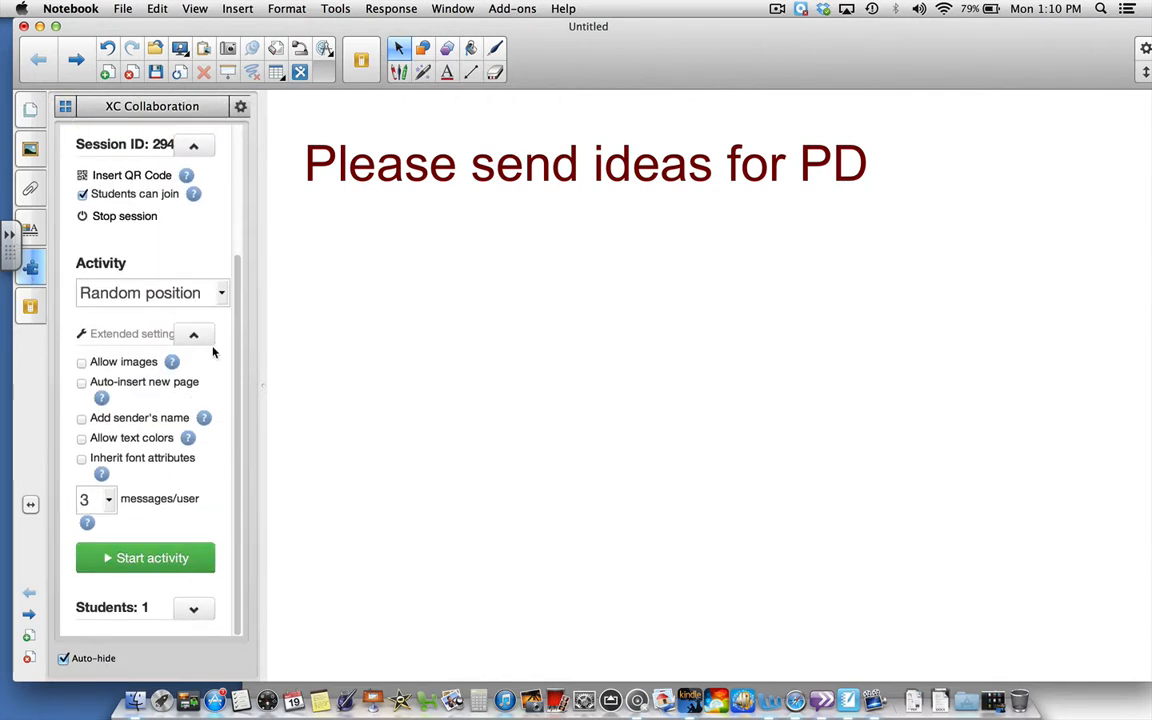
Step: Keep the limit at 3 messages per user, expand the student list, and start the Random position activity
click(109, 510)
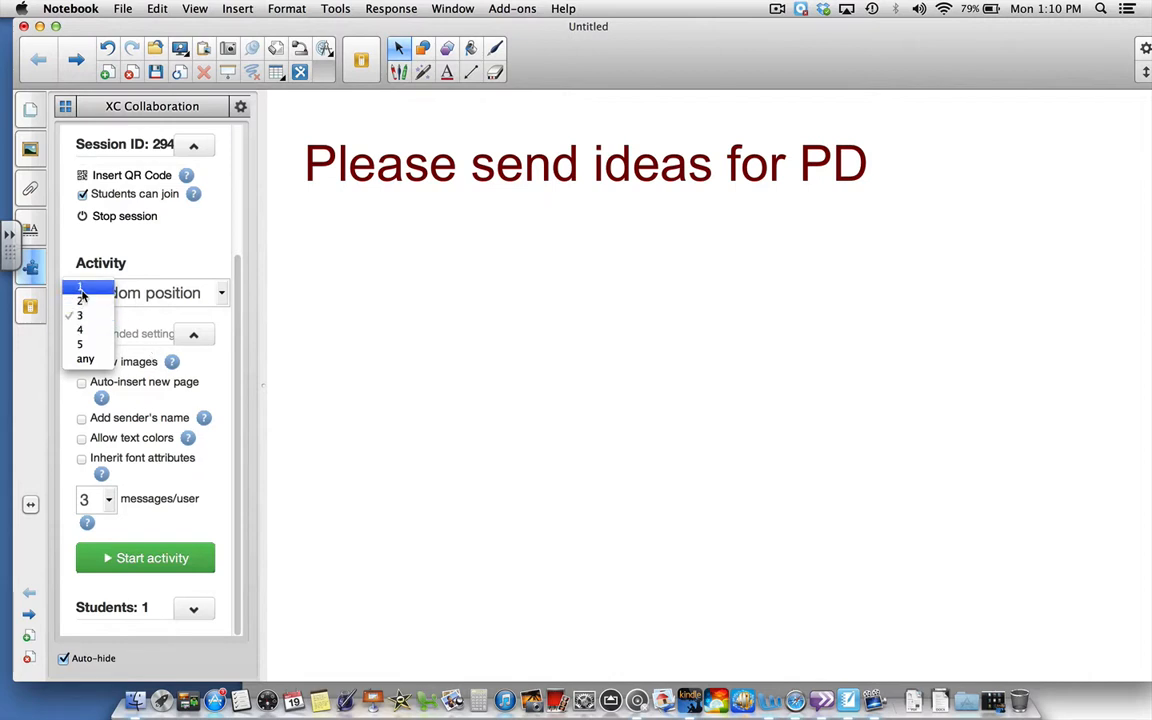
click(126, 487)
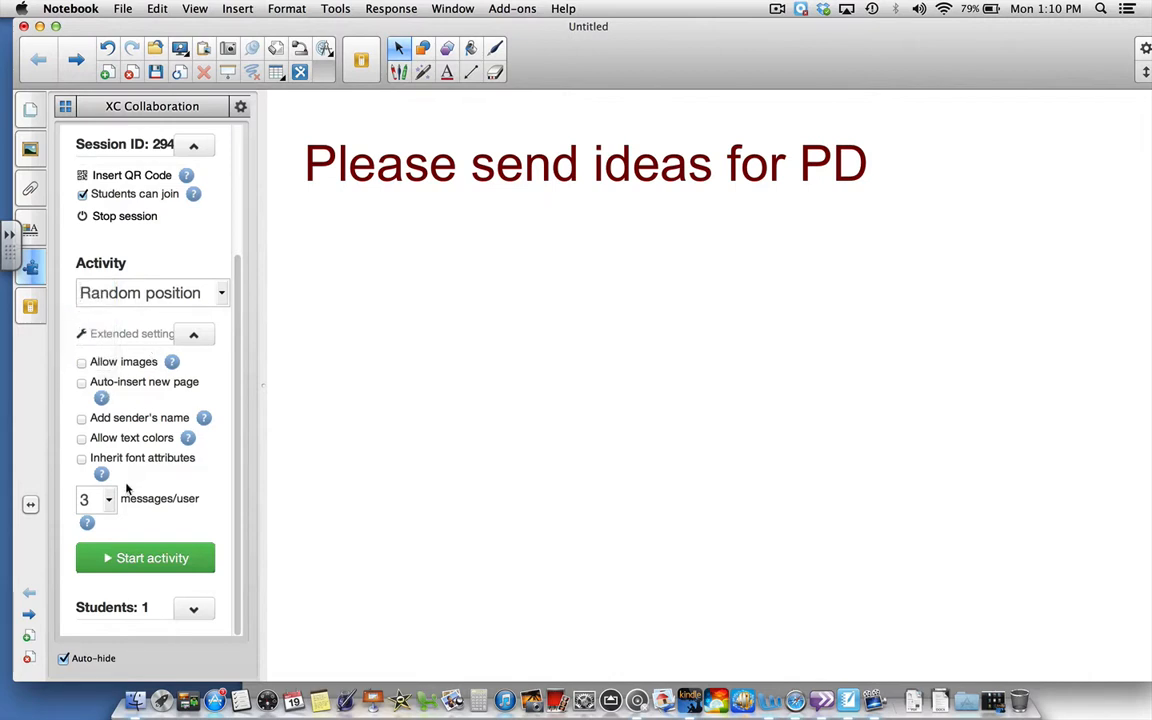
click(194, 607)
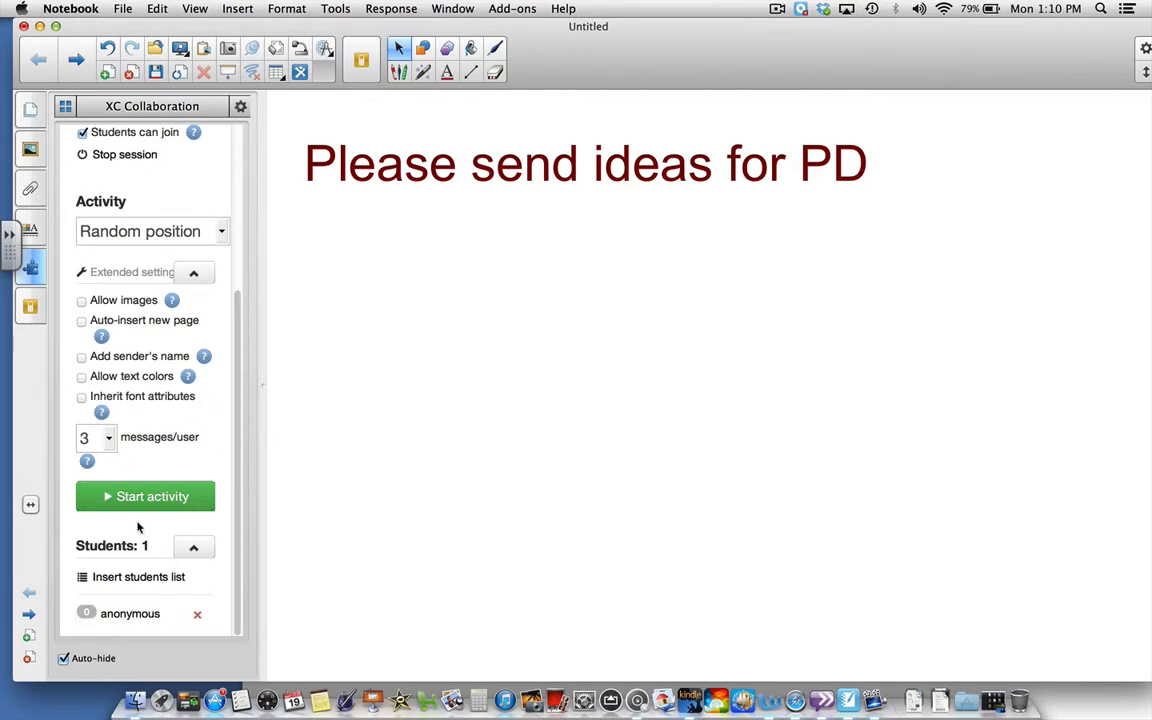
click(158, 497)
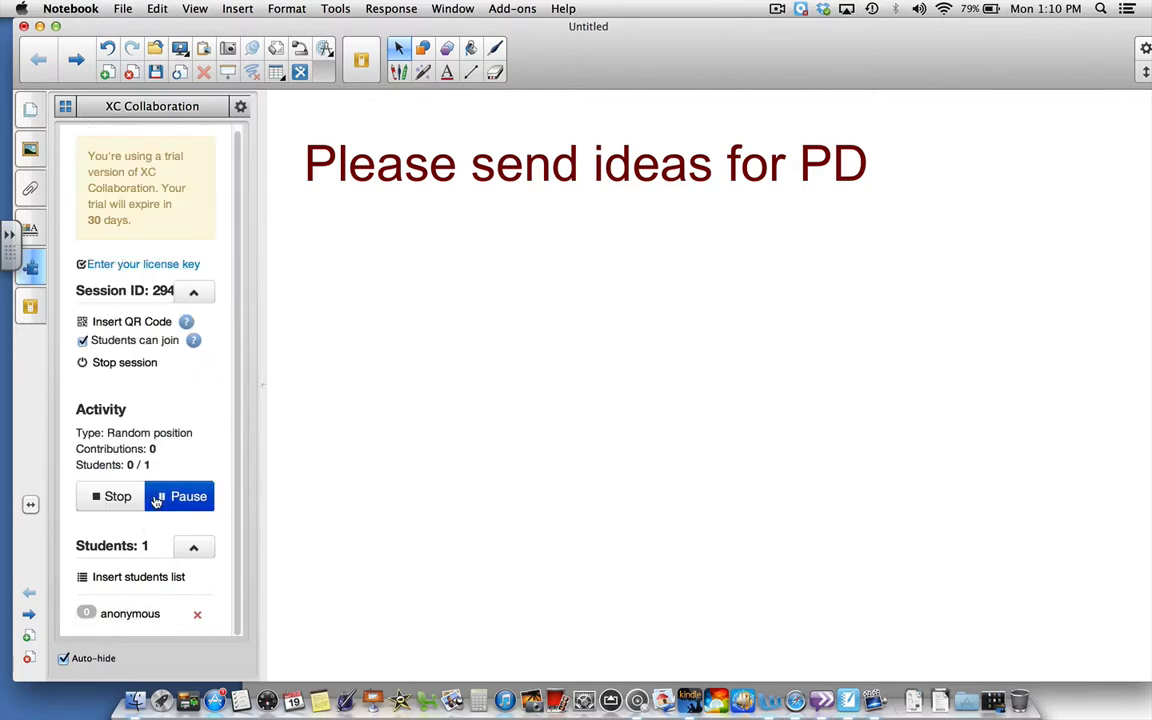
Step: Send the message "Smartboard Training" from the Safari student page and bring the Notebook page back to the front
drag(418, 29, 269, 7)
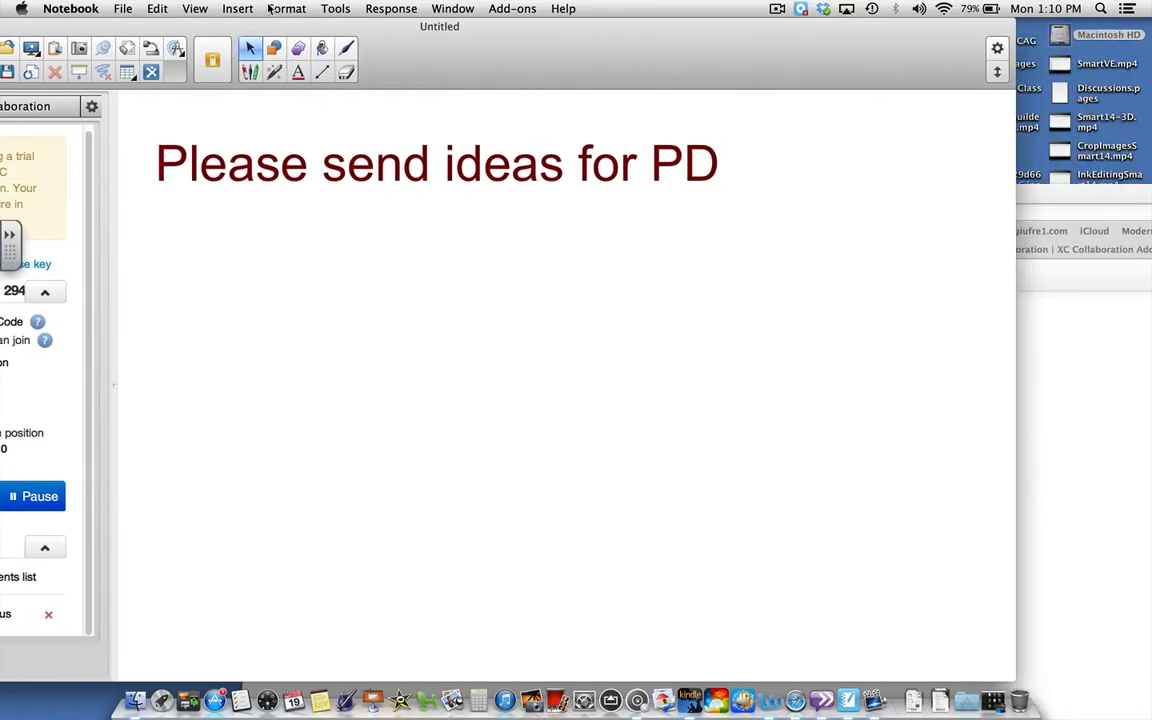
click(1038, 204)
drag(1143, 108, 1151, 274)
click(887, 522)
text(Smart)
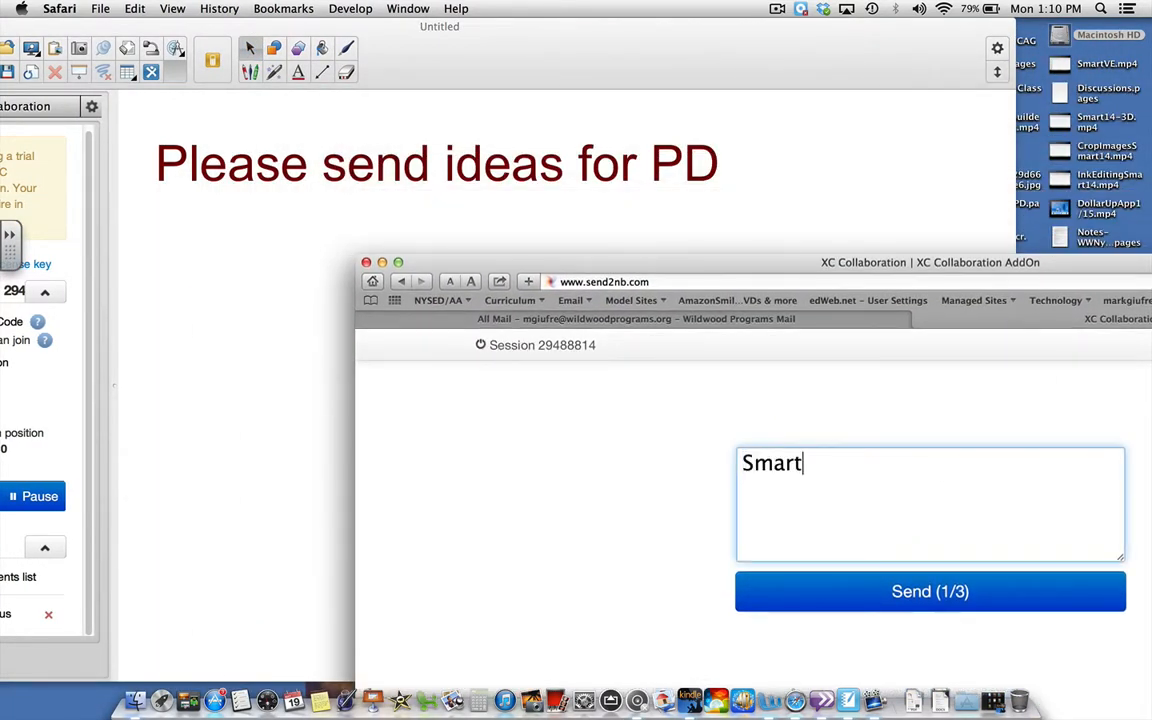
text(board Trai)
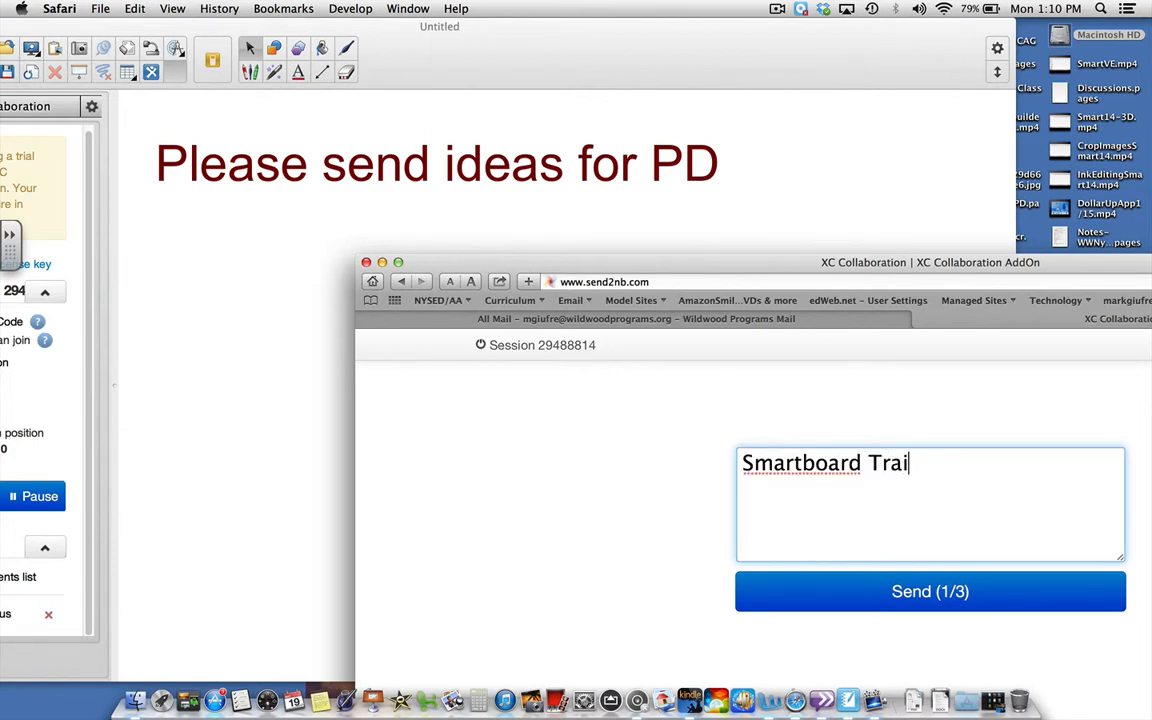
text(ning)
key(Return)
click(278, 485)
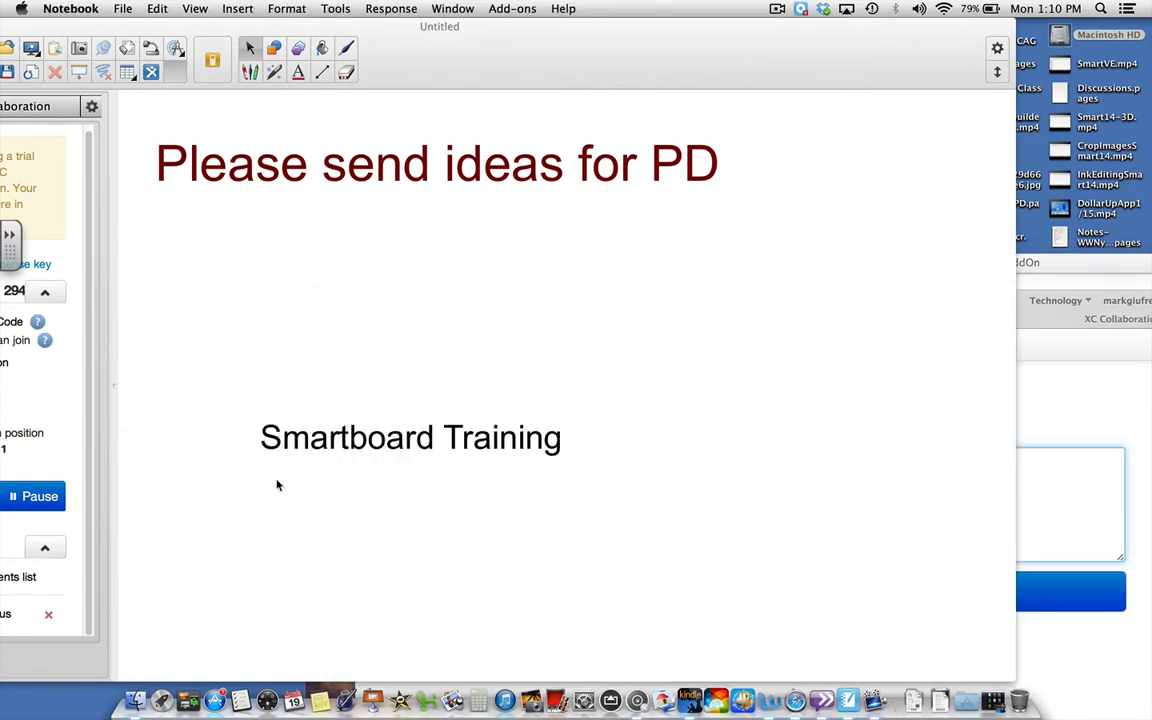
Step: Return to the Safari student page and enter "Ipad" in the second message
click(1037, 500)
text(Ipad)
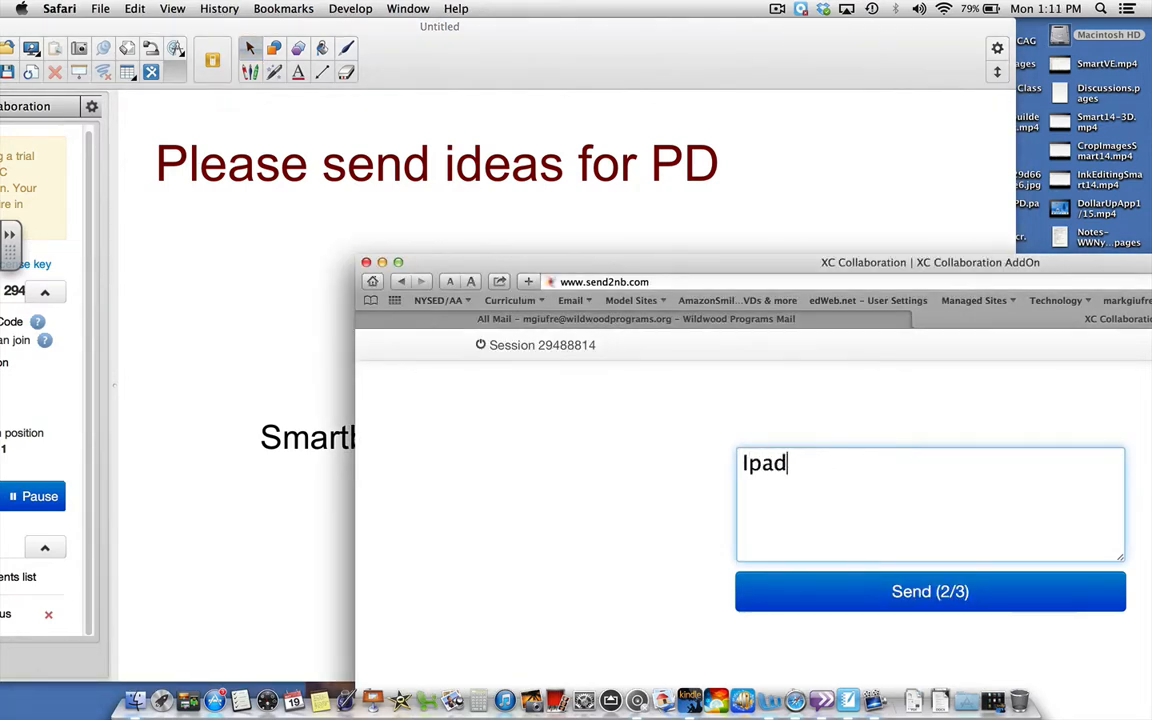